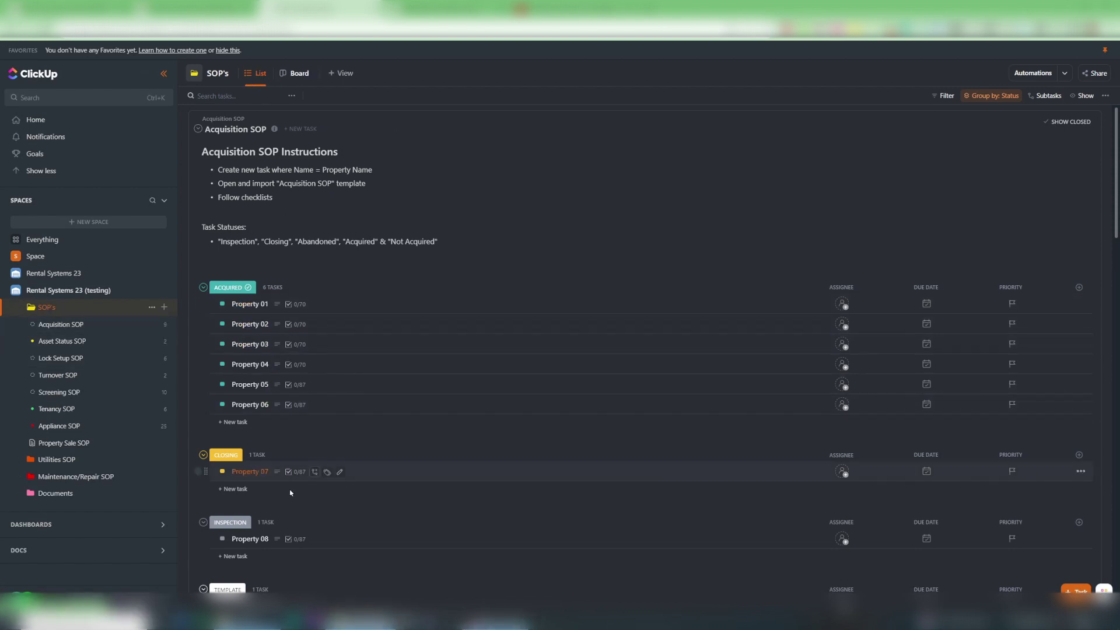
scroll(365, 334, down, 2)
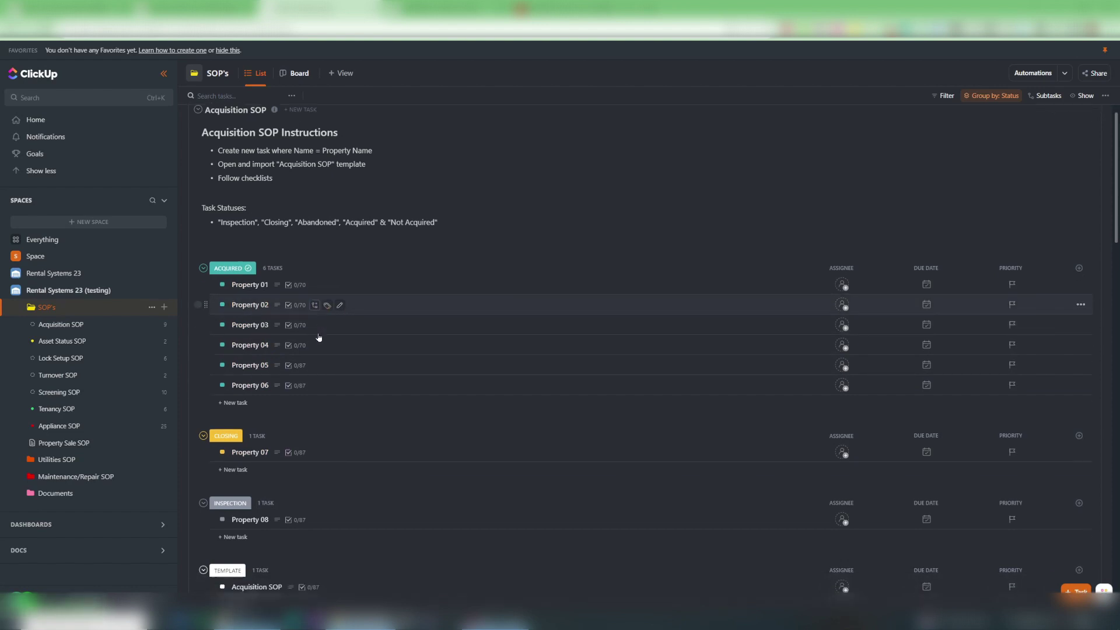
scroll(319, 346, down, 3)
scroll(320, 346, up, 5)
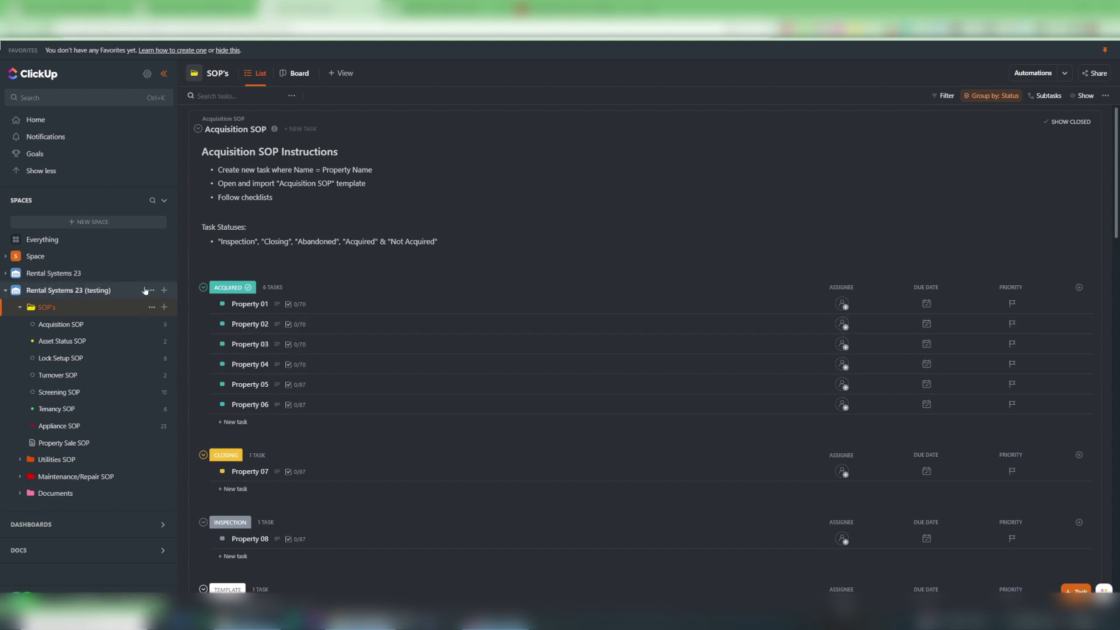
Open All Space settings for Rental Systems 23 (testing) from its sidebar menu.
click(153, 291)
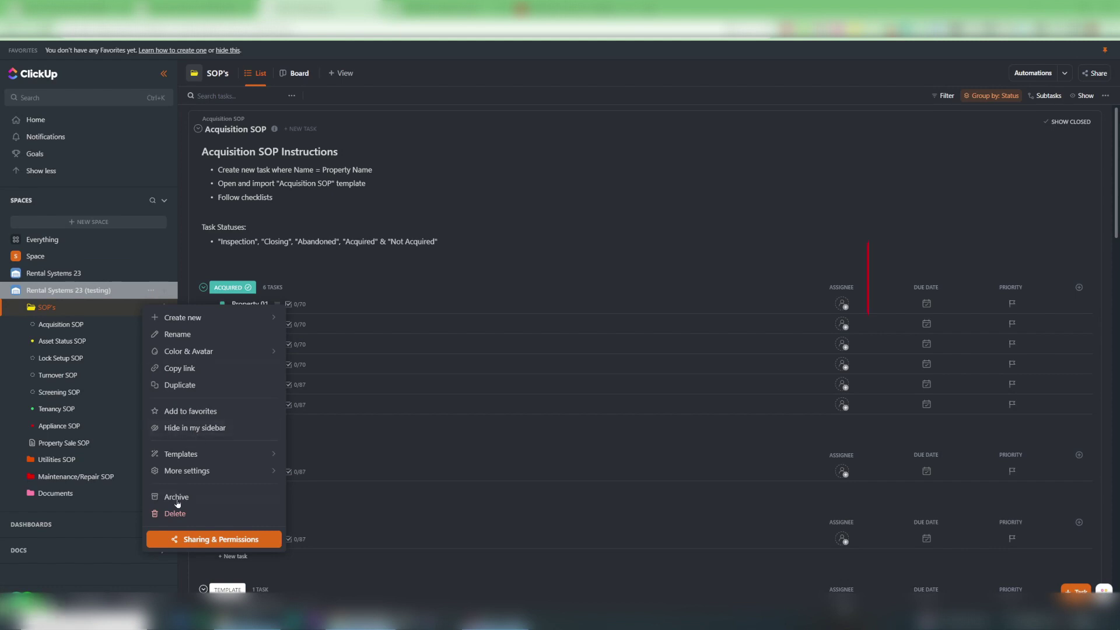
mouse_move(186, 471)
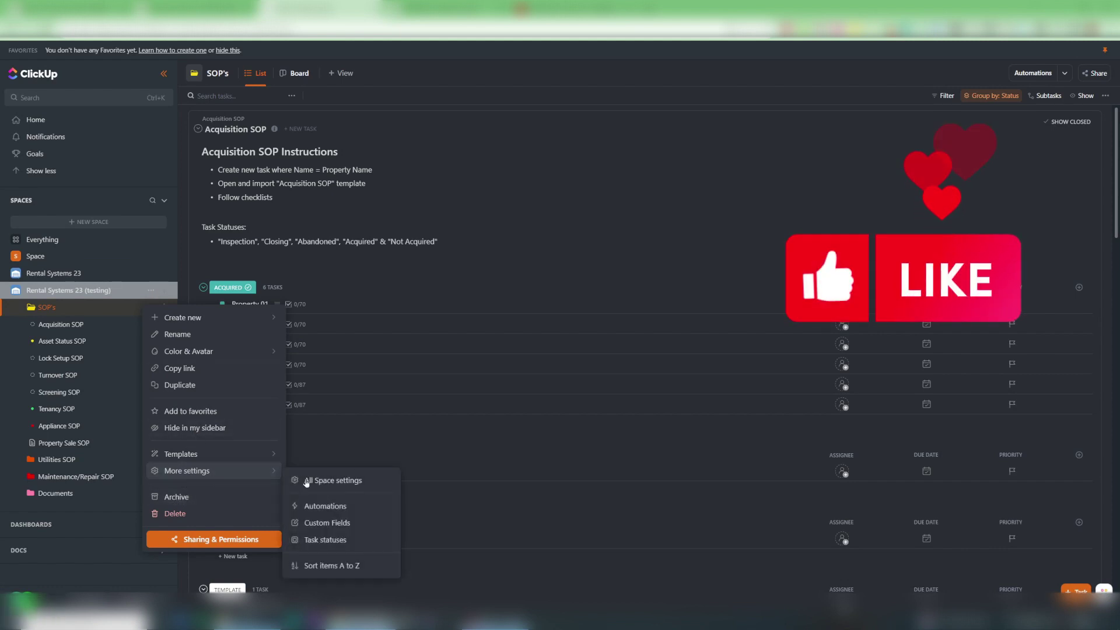
click(345, 483)
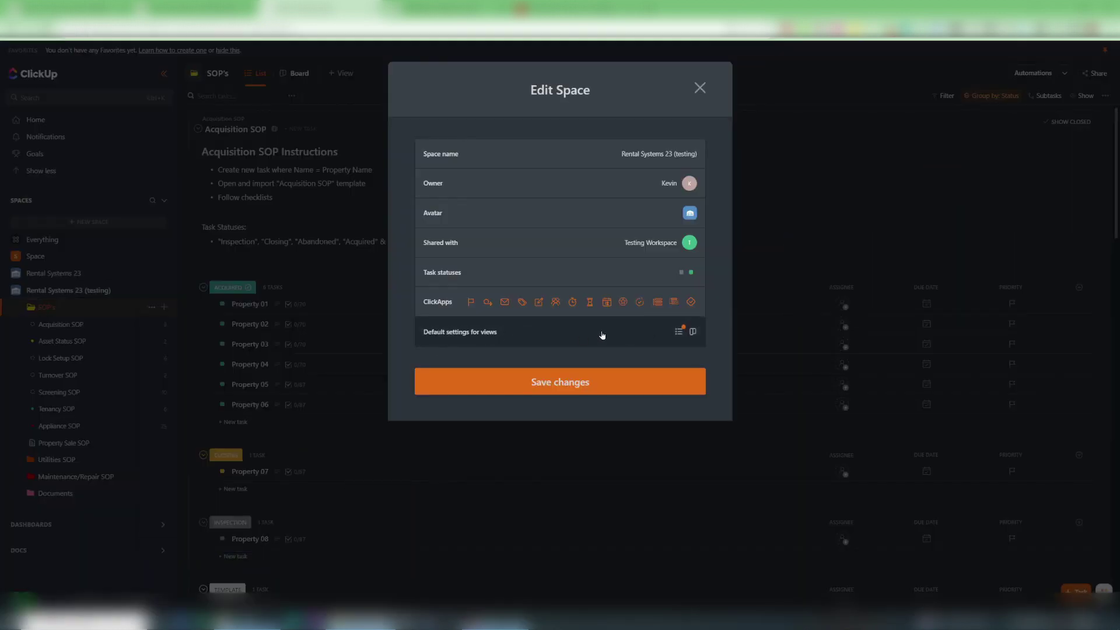
Make Board the space's default view under Default settings for views, then review the change.
click(600, 334)
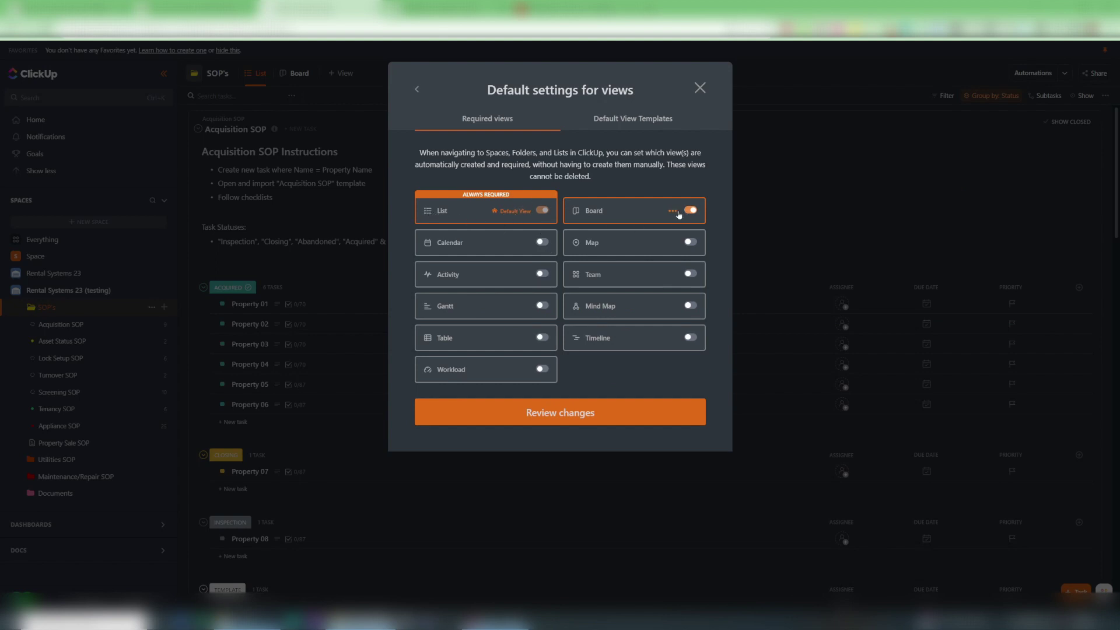
click(674, 212)
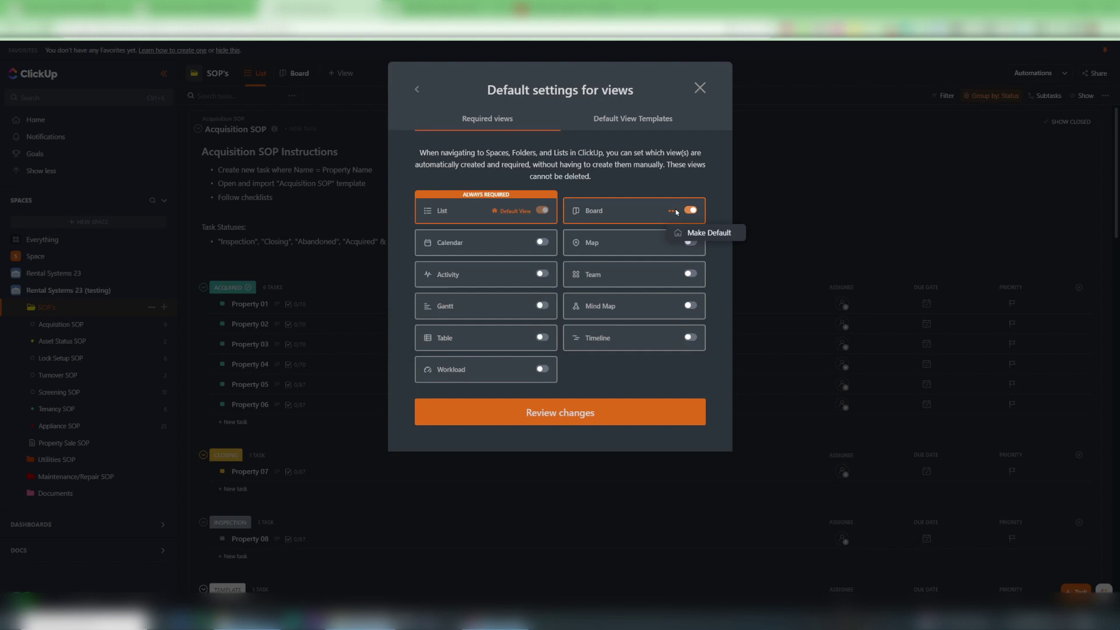
click(709, 234)
click(565, 418)
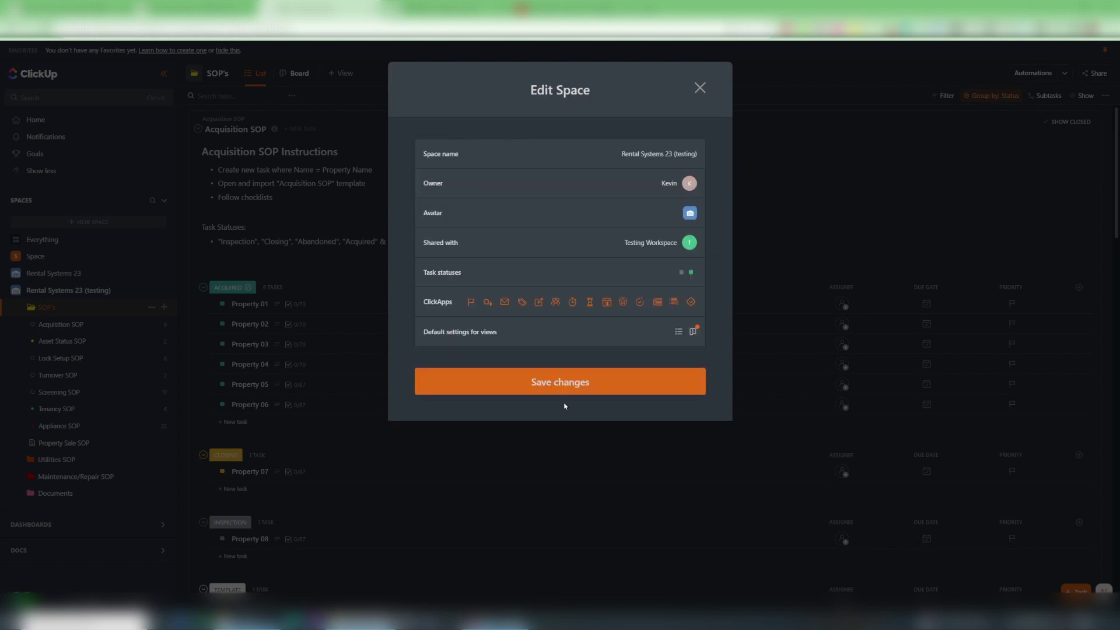
Save the settings, then view the Acquisition, Asset Status, Lock Setup, Turnover and Screening SOP lists.
click(563, 382)
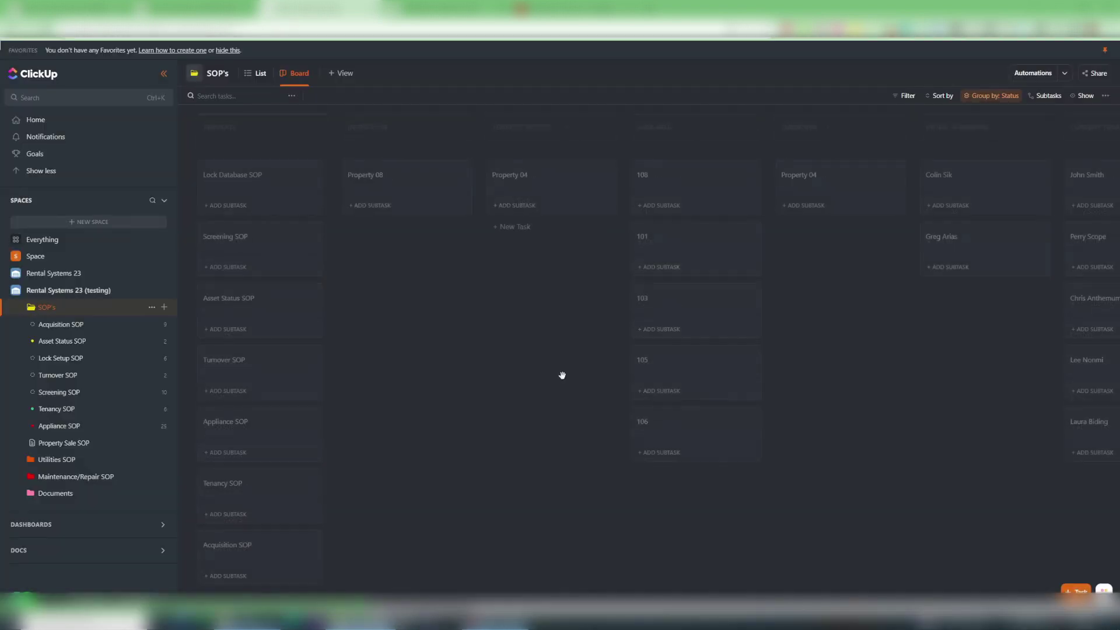
click(61, 324)
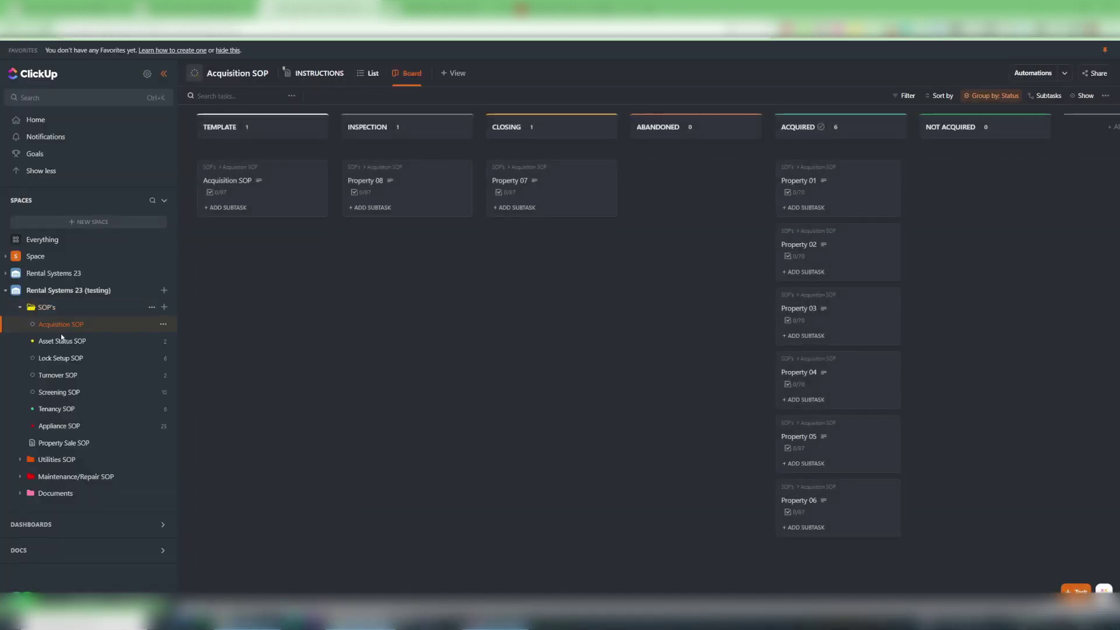
click(61, 341)
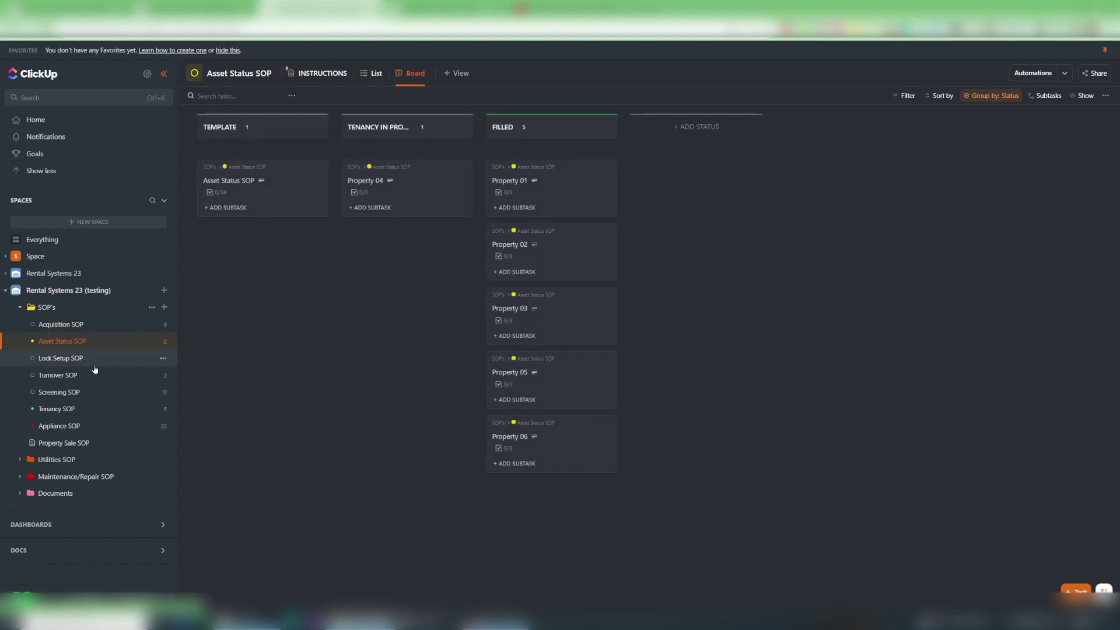
click(61, 358)
click(57, 375)
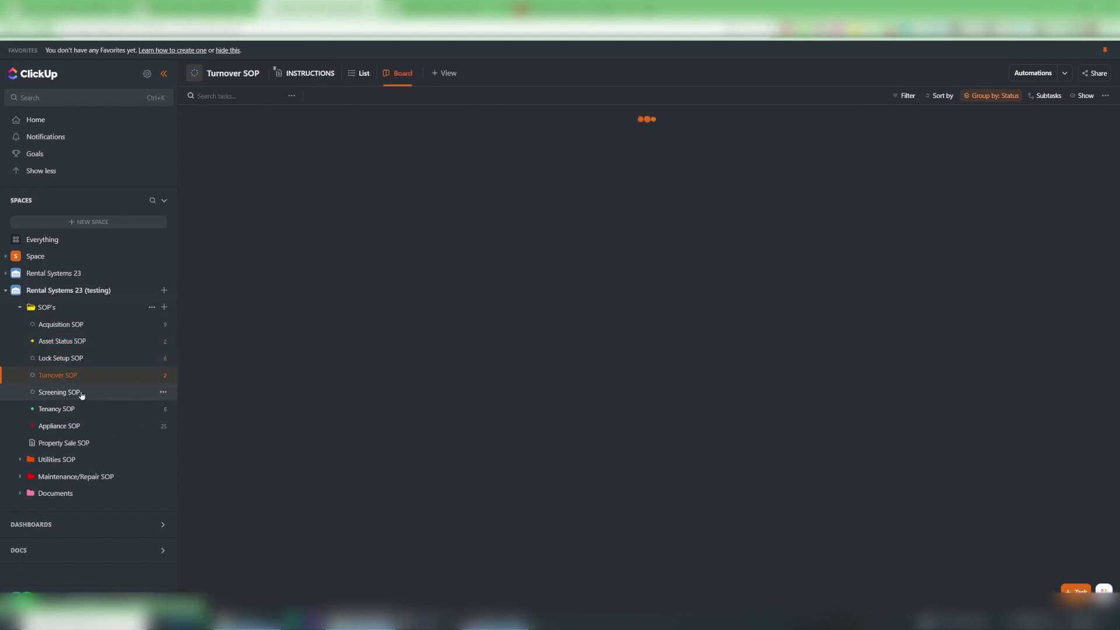
click(59, 392)
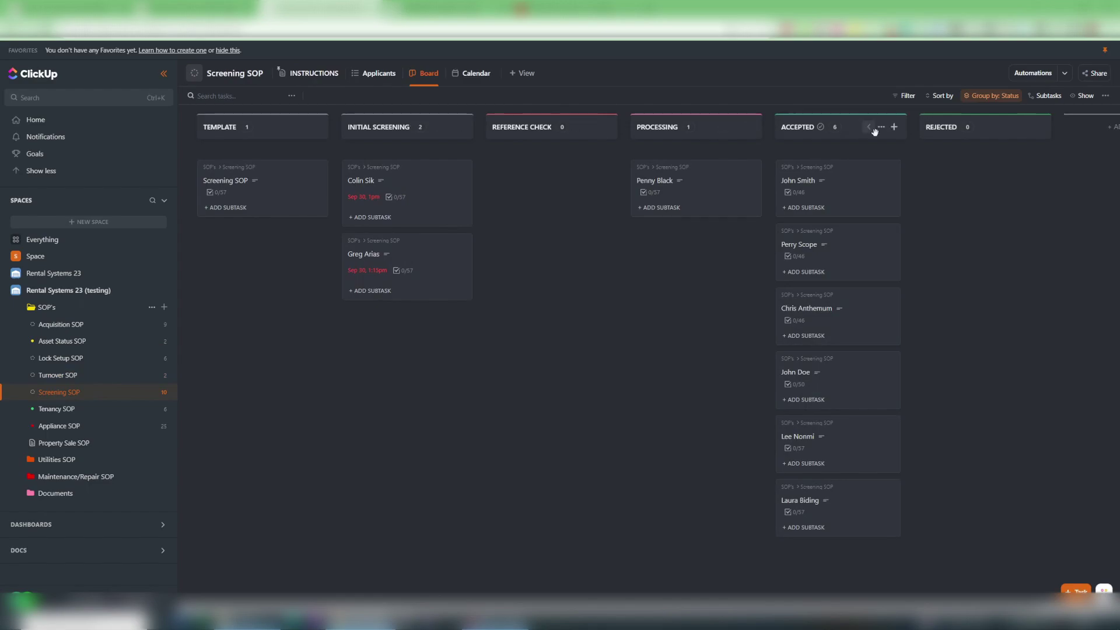